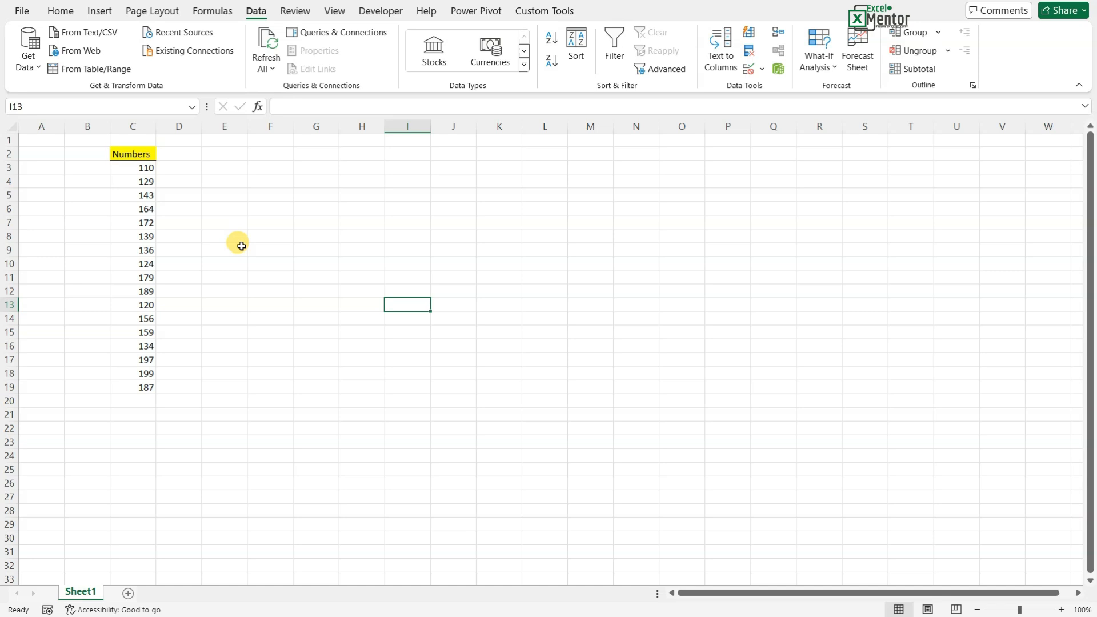
# - Enter the label "min" in E3 and "small" in E4 beside the Numbers column
pyautogui.click(219, 167)
pyautogui.write('saml')
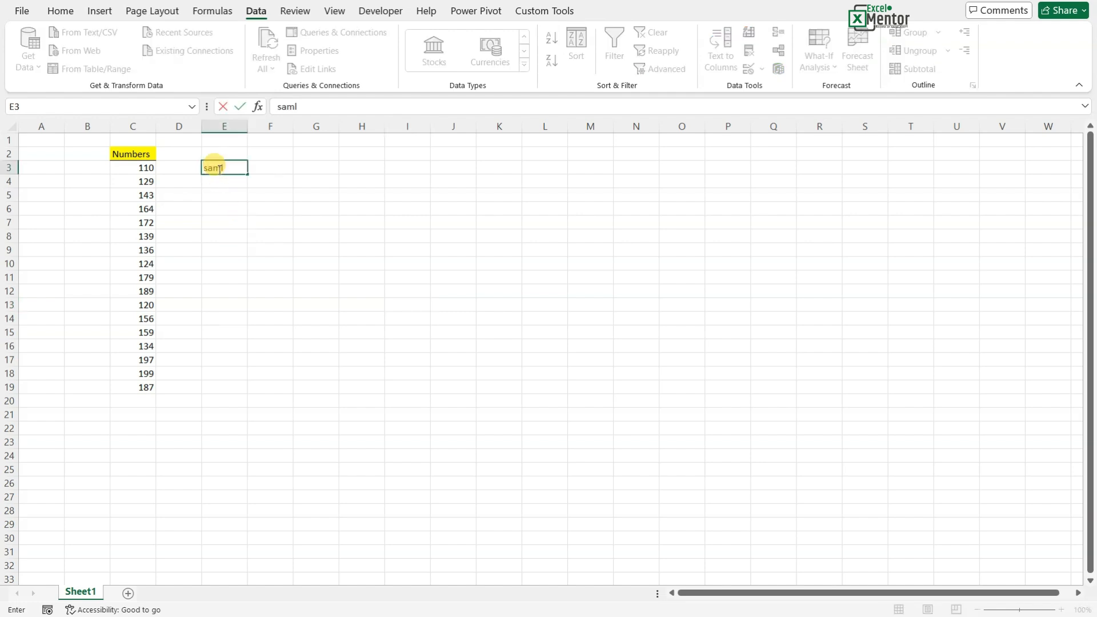
pyautogui.press('BackSpace')
pyautogui.press('BackSpace')
pyautogui.press('BackSpace')
pyautogui.write('min')
pyautogui.press('Return')
pyautogui.write('sa')
pyautogui.press('BackSpace')
pyautogui.write('ml+all')
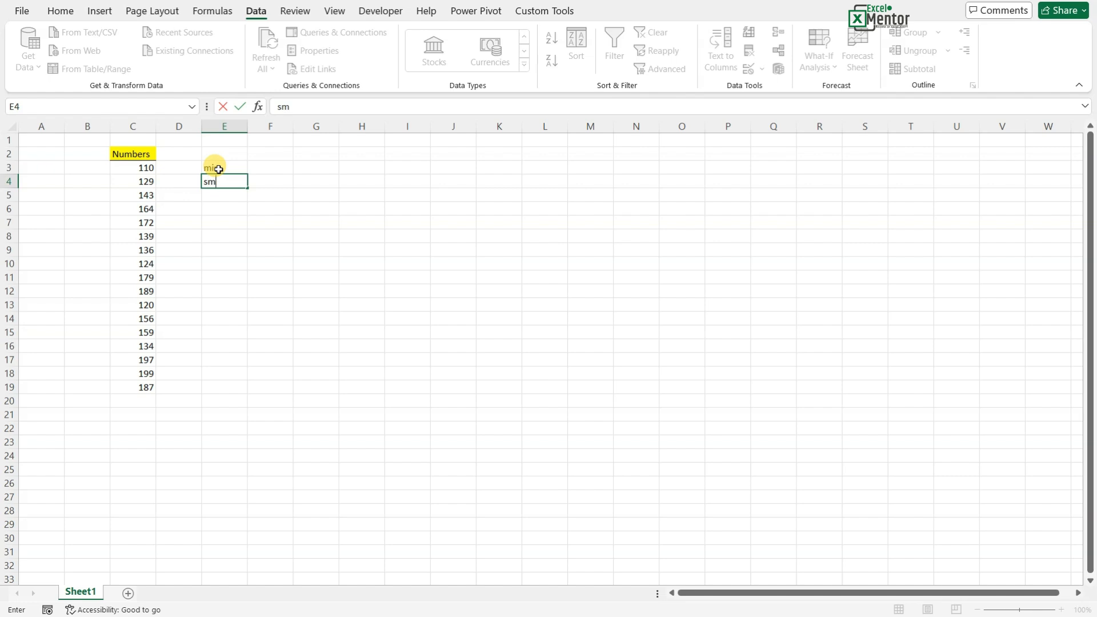
pyautogui.press('BackSpace')
pyautogui.press('BackSpace')
pyautogui.press('BackSpace')
pyautogui.press('BackSpace')
pyautogui.press('BackSpace')
pyautogui.write('al')
pyautogui.press('Return')
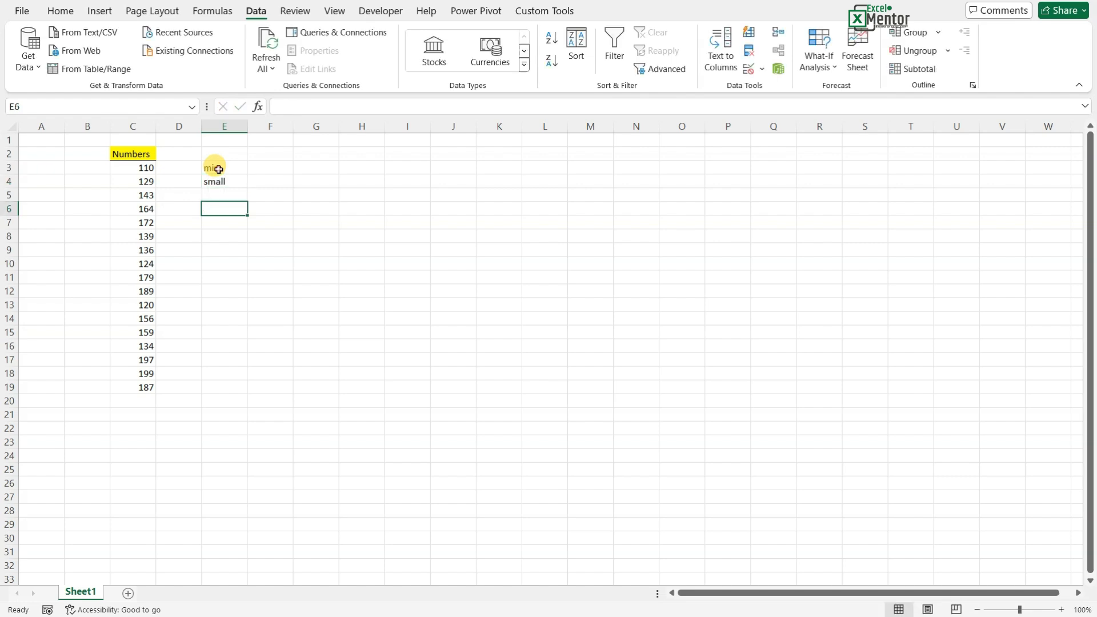
# - Enter the formula =MIN(C3:C19) in F3 to get the lowest value in the Numbers column
pyautogui.rightClick(217, 167)
pyautogui.click(217, 167)
pyautogui.click(217, 186)
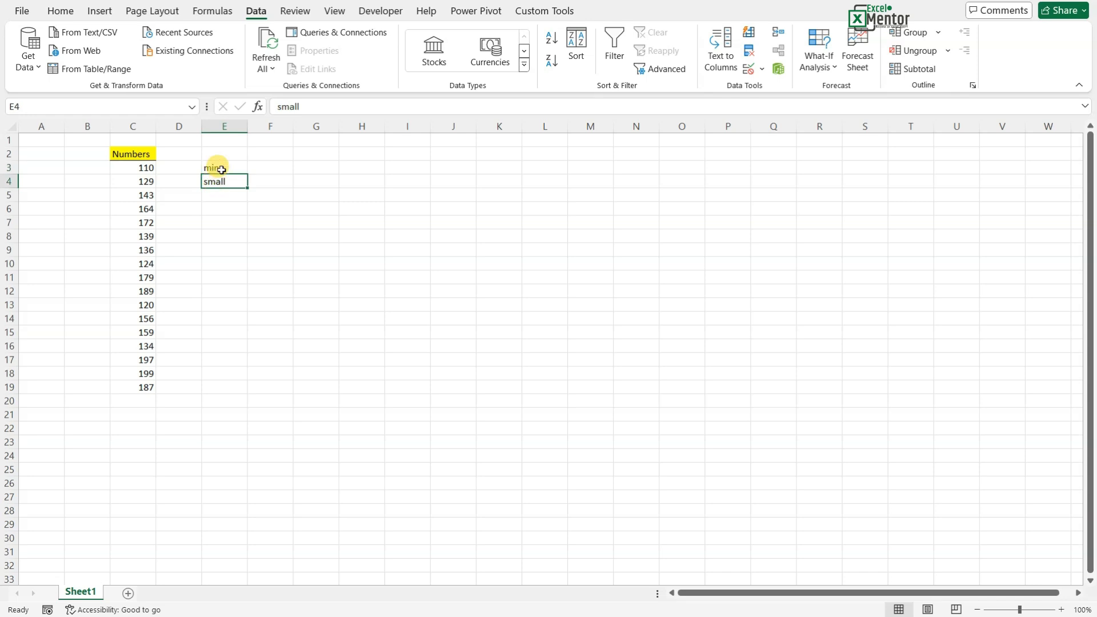
pyautogui.click(272, 167)
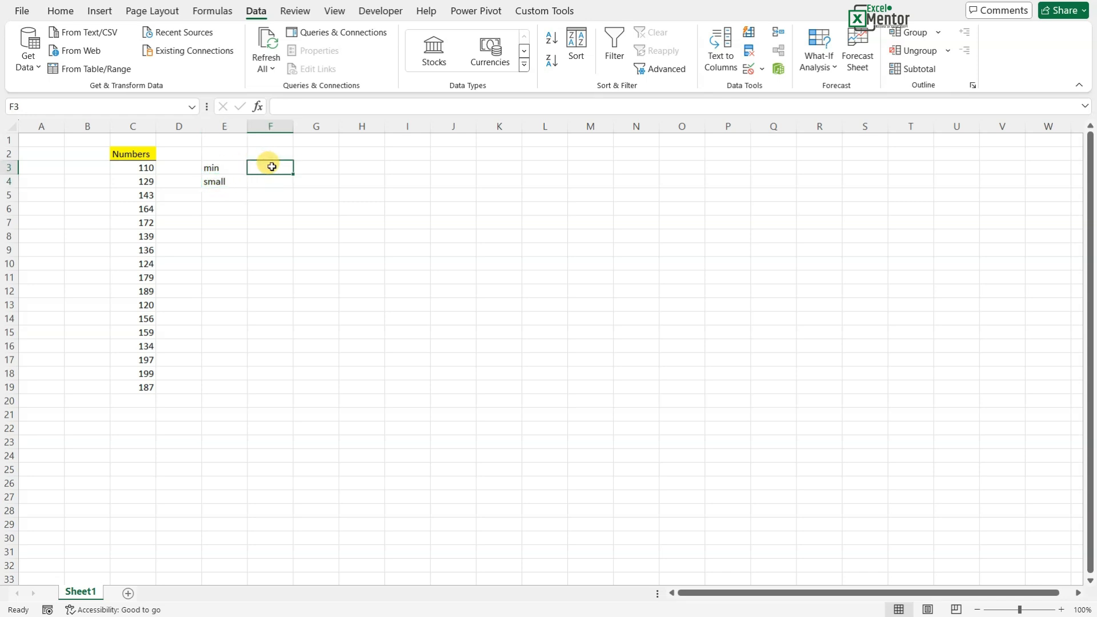
pyautogui.write('=min')
pyautogui.press('Tab')
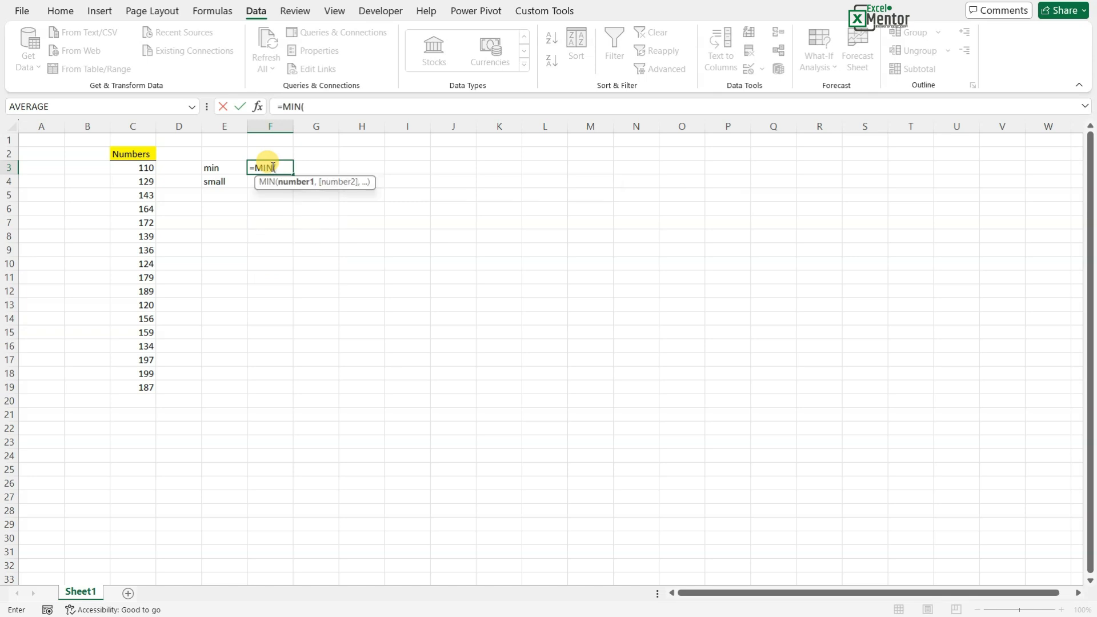
pyautogui.moveTo(154, 165); pyautogui.dragTo(149, 385)
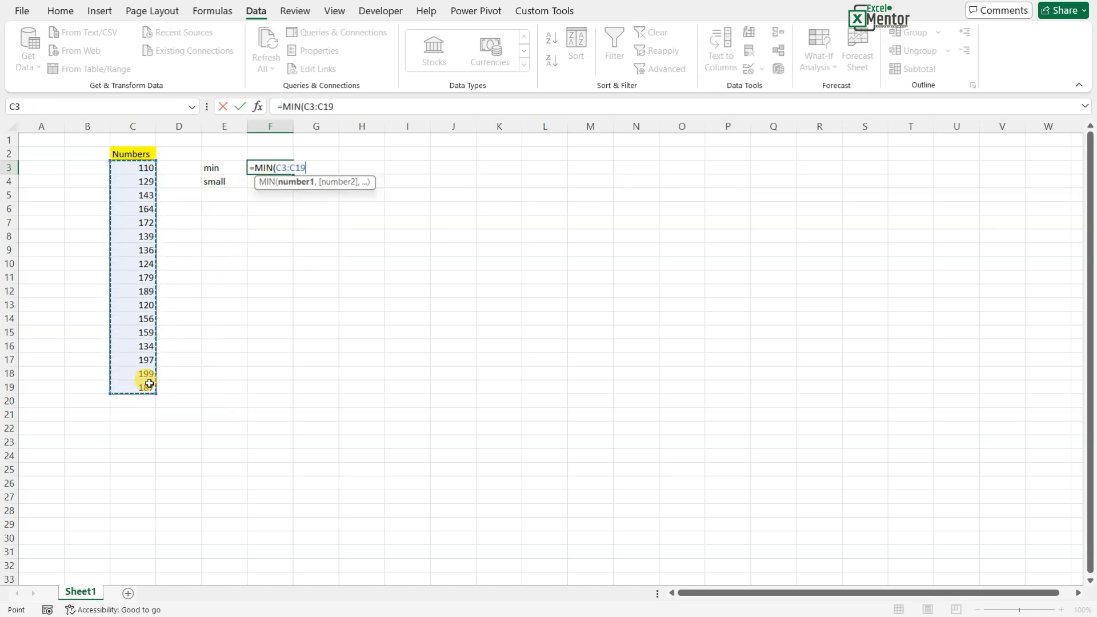
pyautogui.write(')')
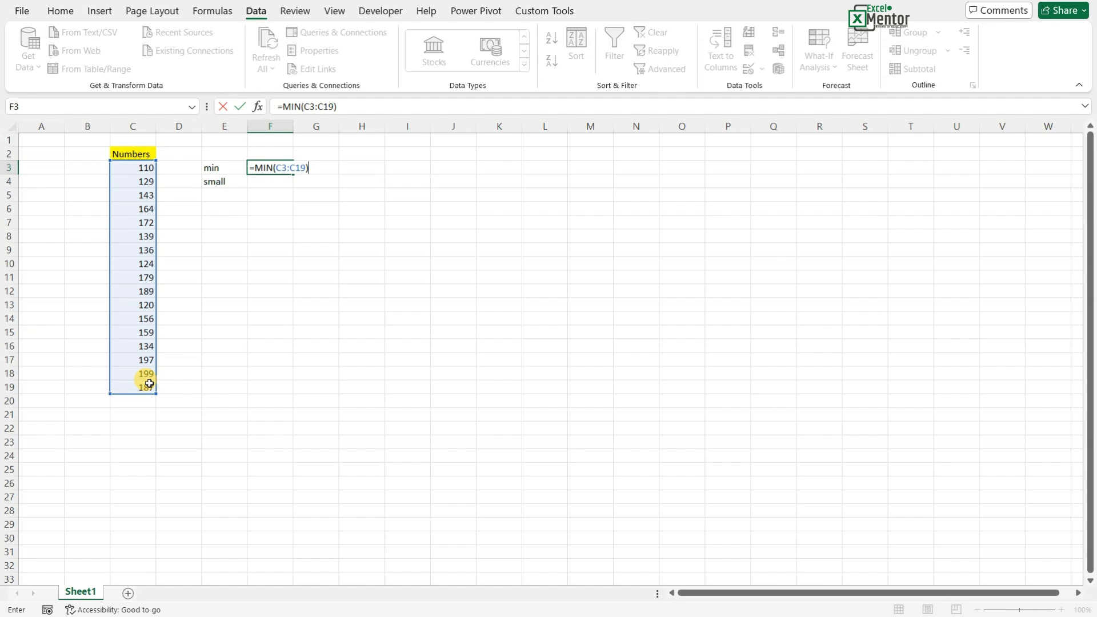
pyautogui.press('Return')
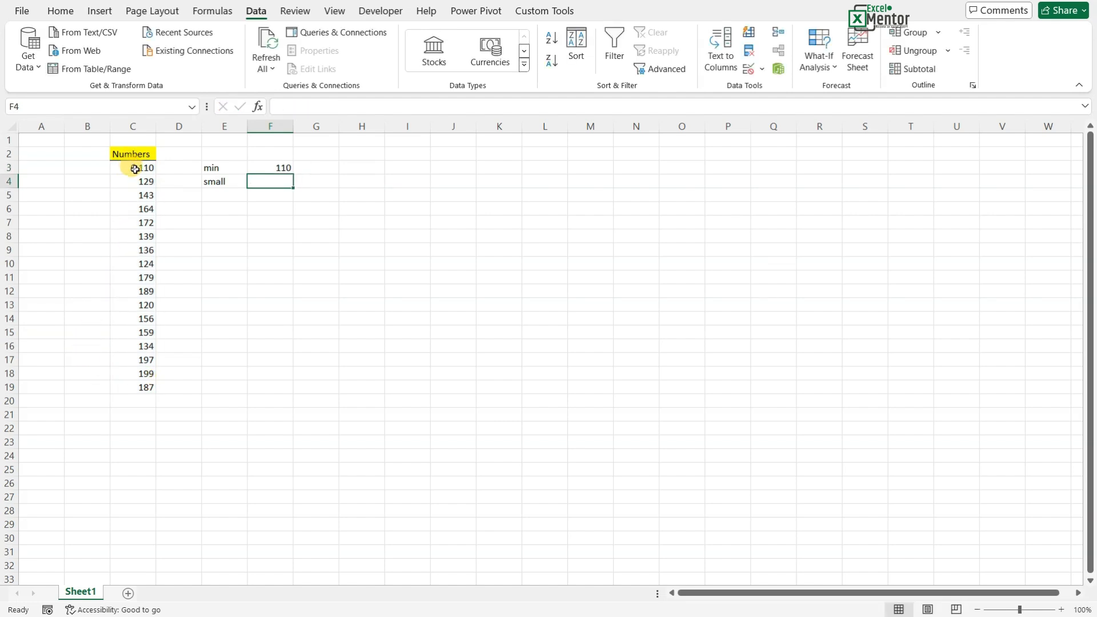
# - Examine the MIN result in F3 against the numbers in C3:C19 and the min and small labels
pyautogui.moveTo(139, 167); pyautogui.dragTo(155, 390)
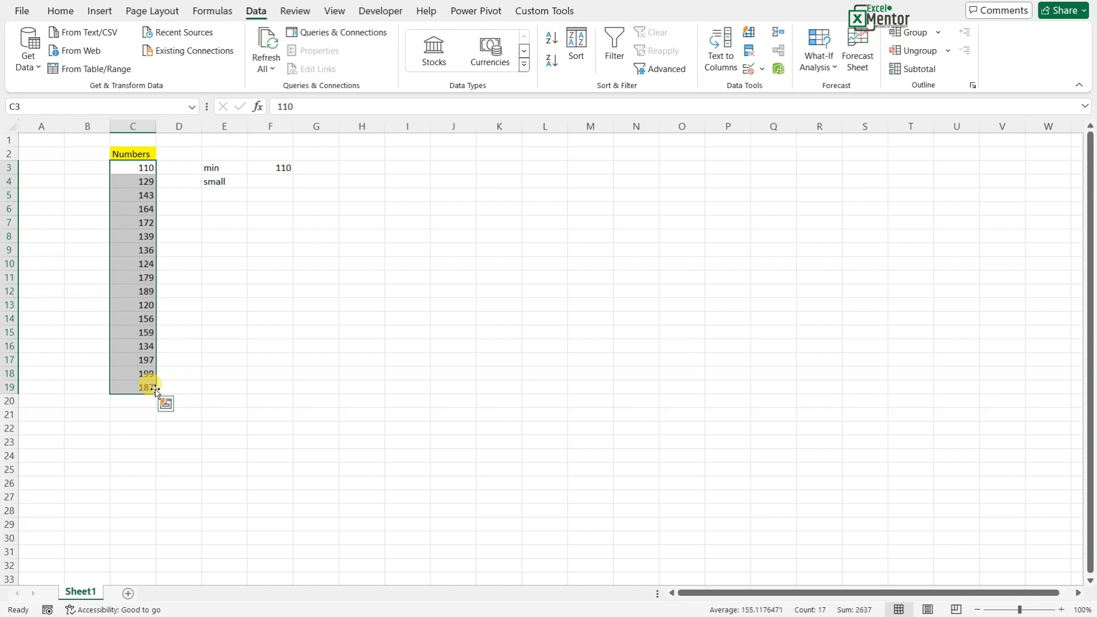
pyautogui.click(284, 167)
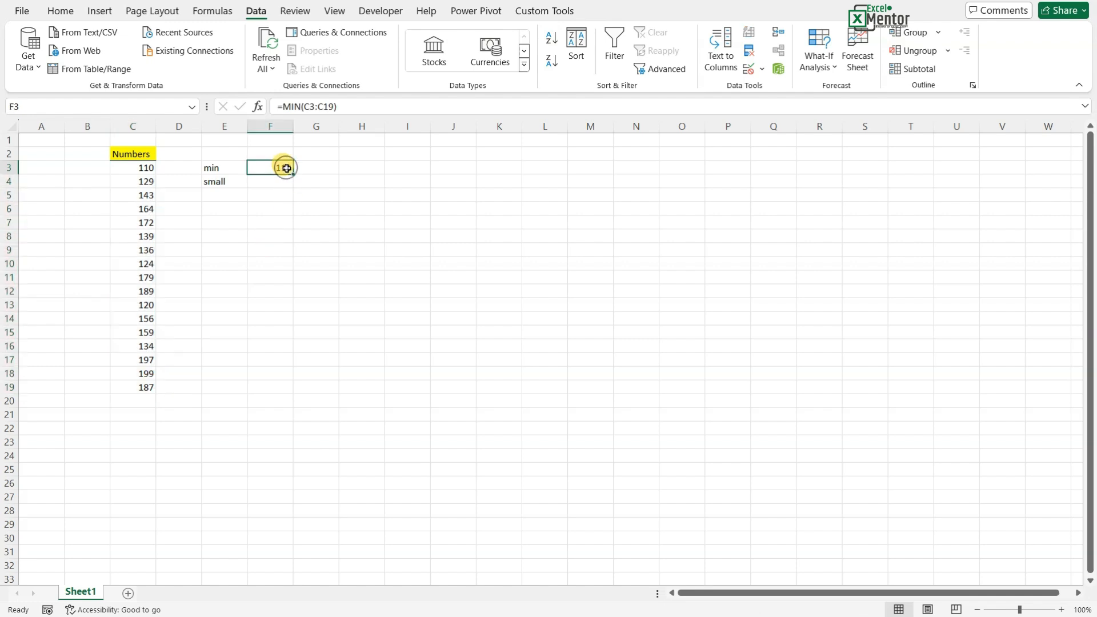
pyautogui.click(211, 179)
pyautogui.click(210, 166)
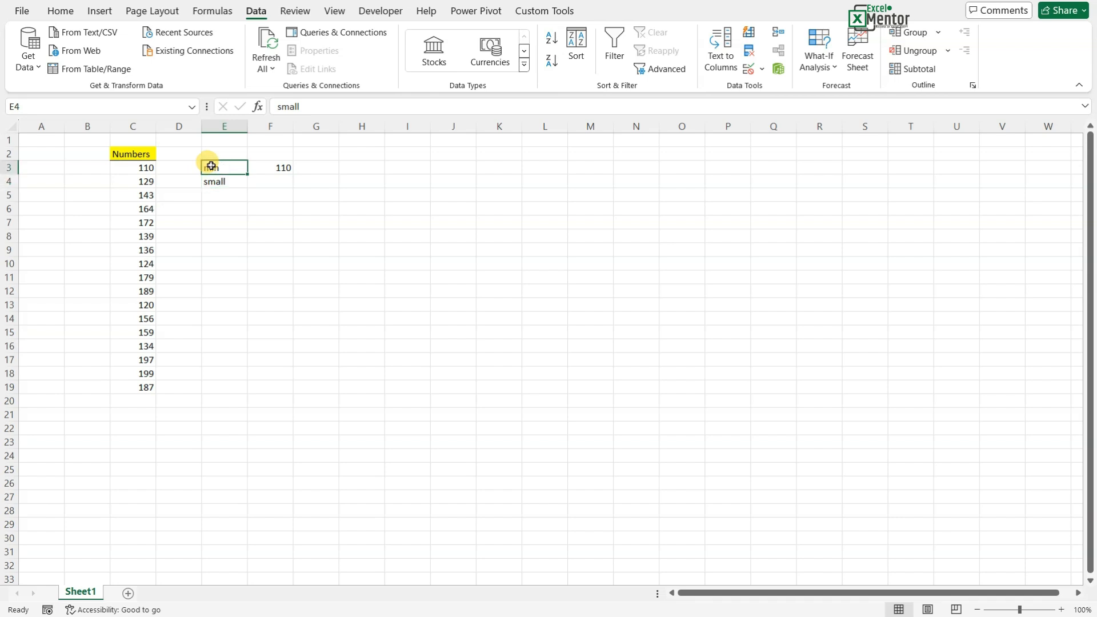
pyautogui.moveTo(208, 166); pyautogui.dragTo(207, 191)
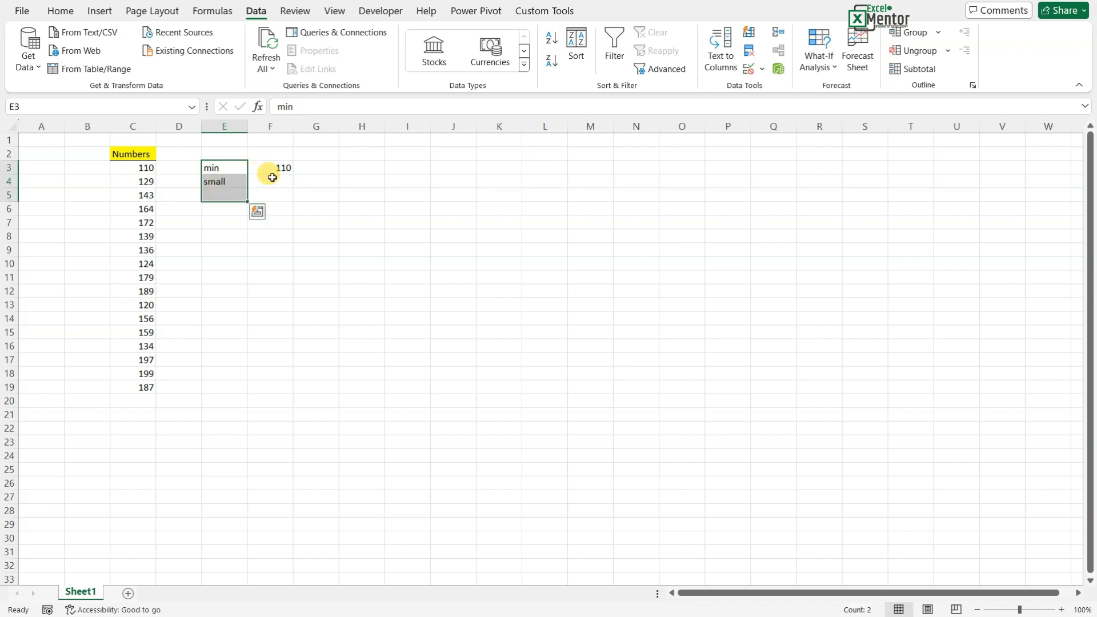
pyautogui.click(231, 179)
pyautogui.click(281, 181)
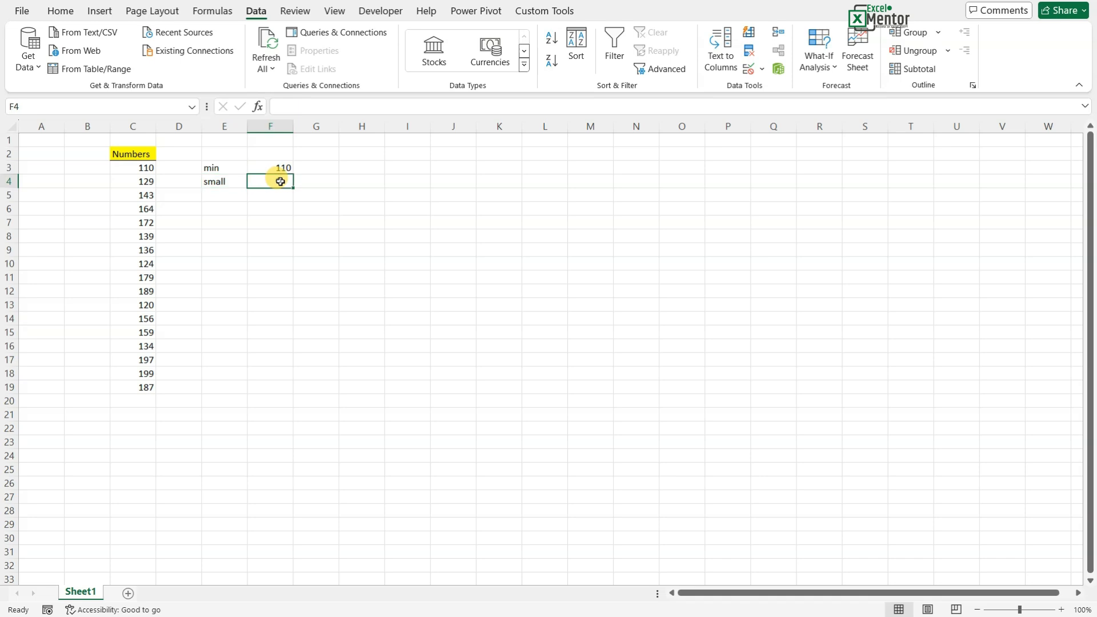
pyautogui.moveTo(142, 167); pyautogui.dragTo(139, 387)
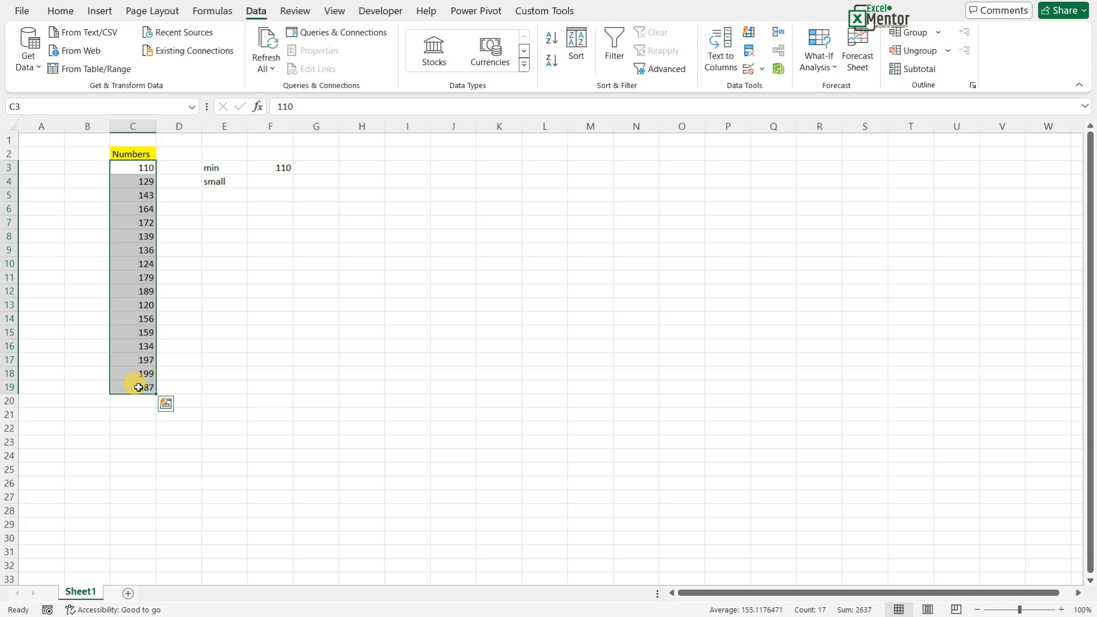
pyautogui.click(140, 167)
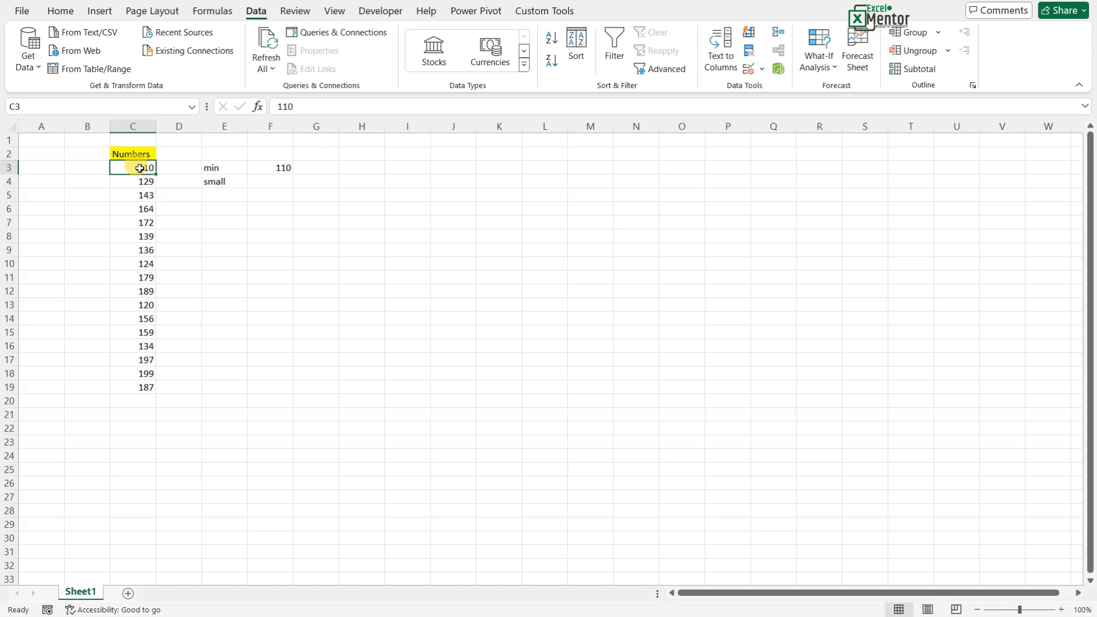
pyautogui.click(221, 181)
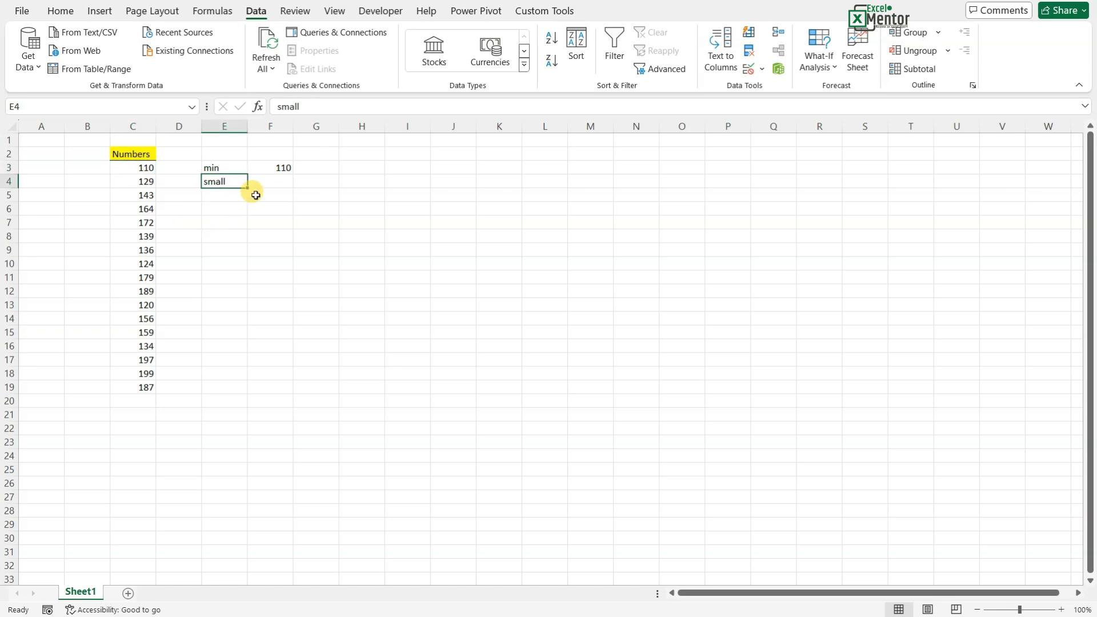
pyautogui.moveTo(217, 168); pyautogui.dragTo(284, 173)
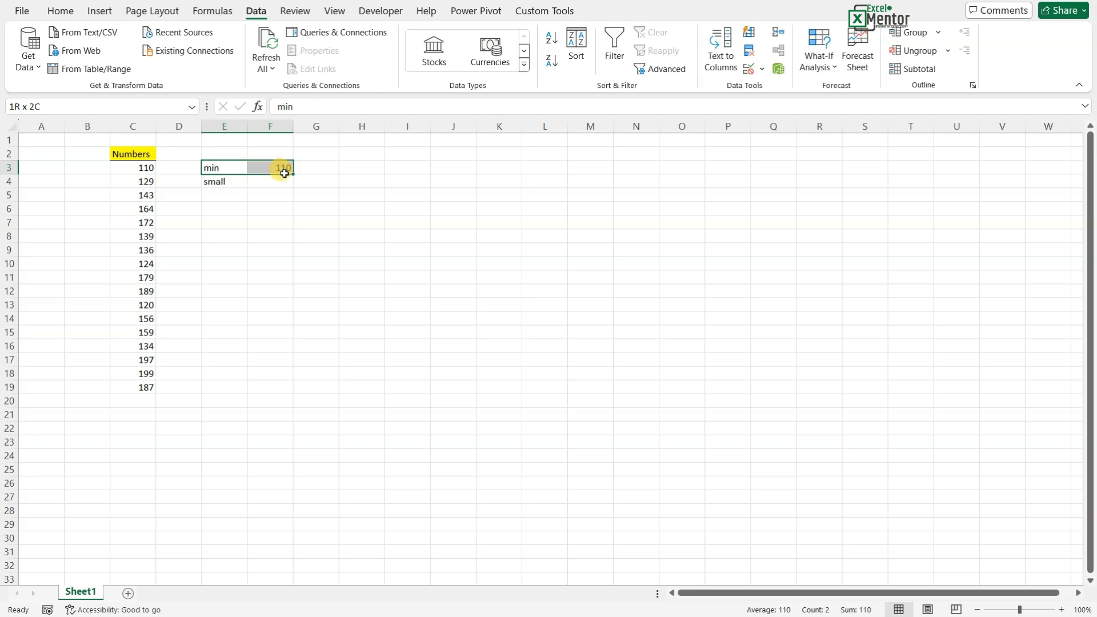
pyautogui.click(222, 181)
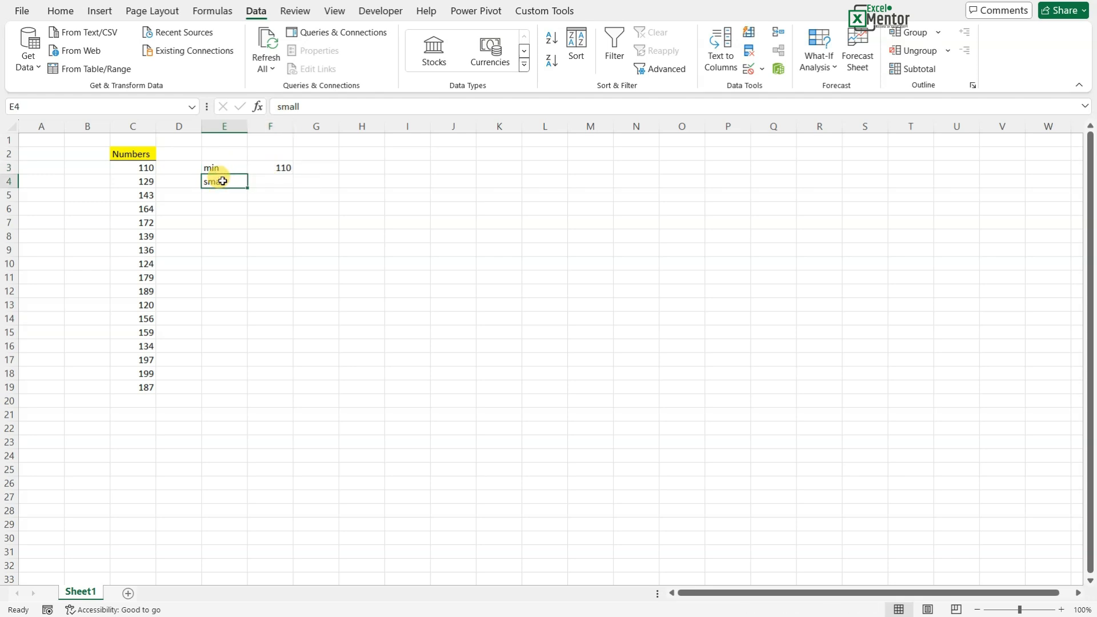
# - Enter the formula =SMALL(C3:C19,1) in F4 to return the first smallest value in the Numbers column
pyautogui.click(296, 180)
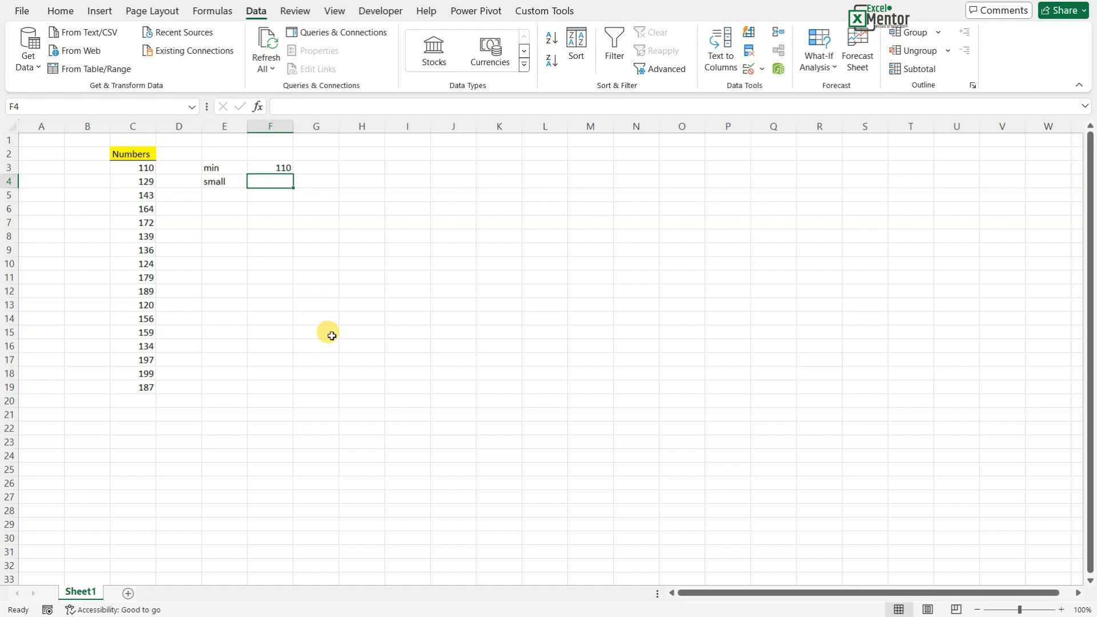
pyautogui.write('=small')
pyautogui.press('Tab')
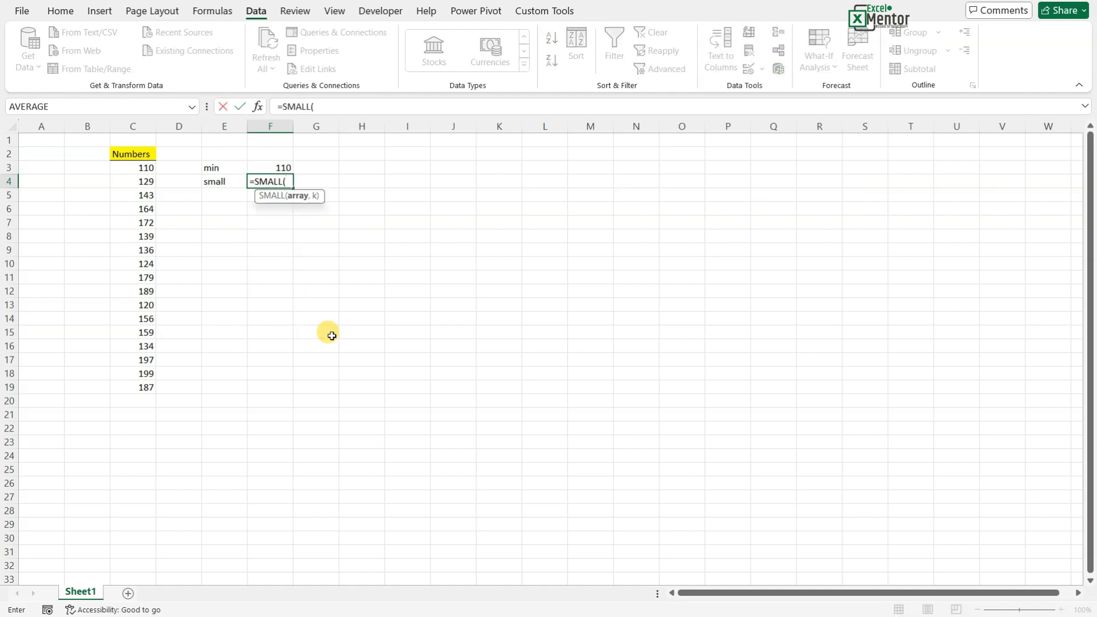
pyautogui.moveTo(145, 168); pyautogui.dragTo(153, 391)
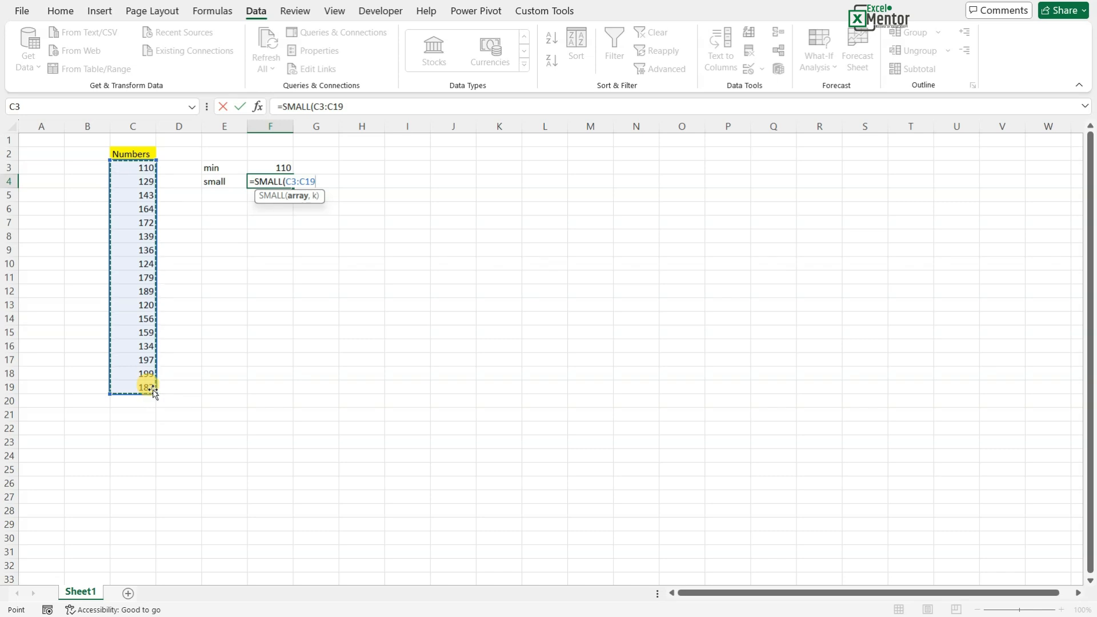
pyautogui.write(',')
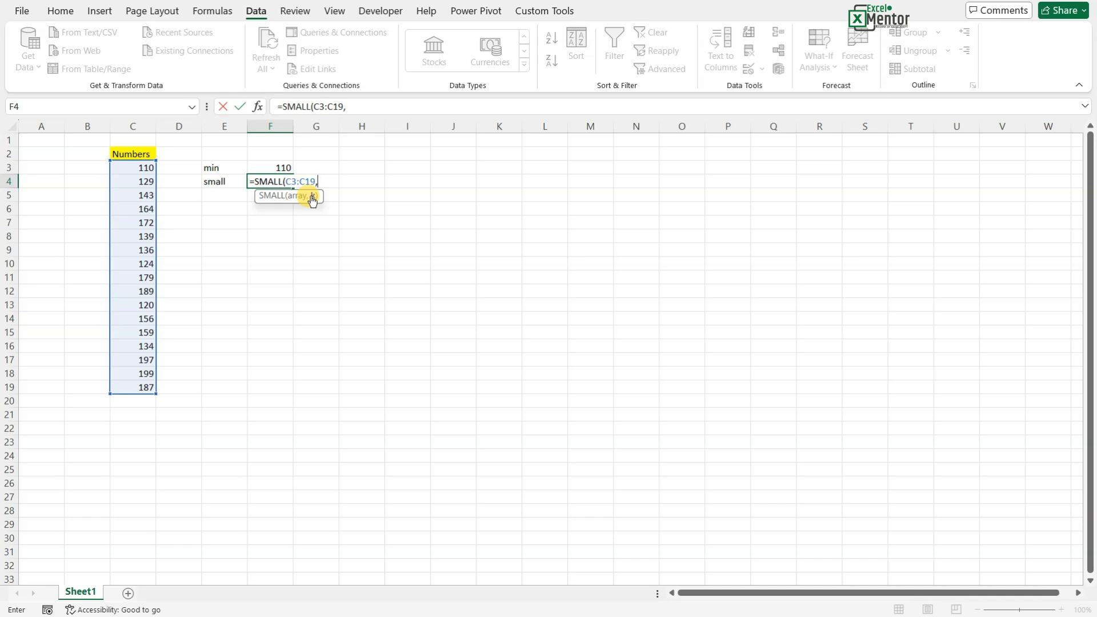
pyautogui.write('1)')
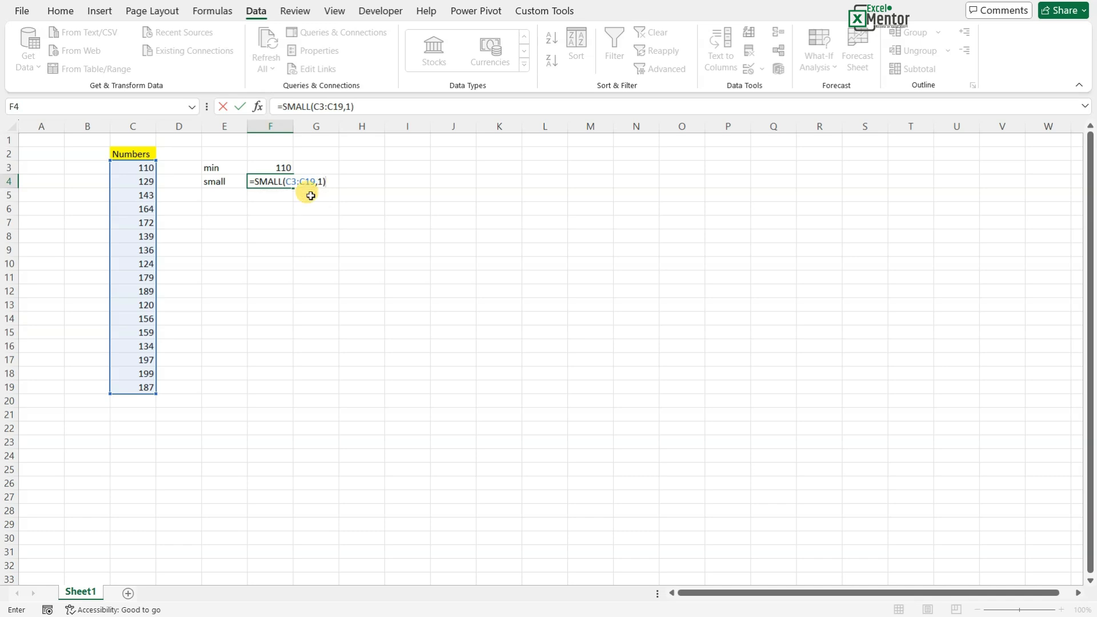
pyautogui.press('Return')
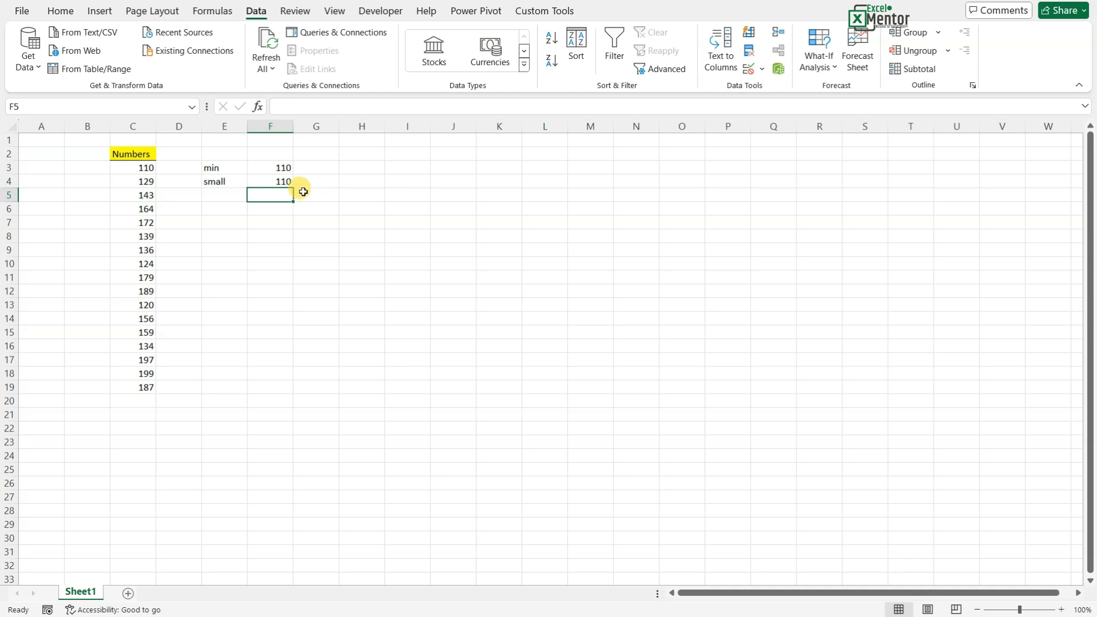
# - Compare the formulas in F3 and F4, and set the k argument of the SMALL formula in F4 to 2
pyautogui.click(226, 166)
pyautogui.click(281, 166)
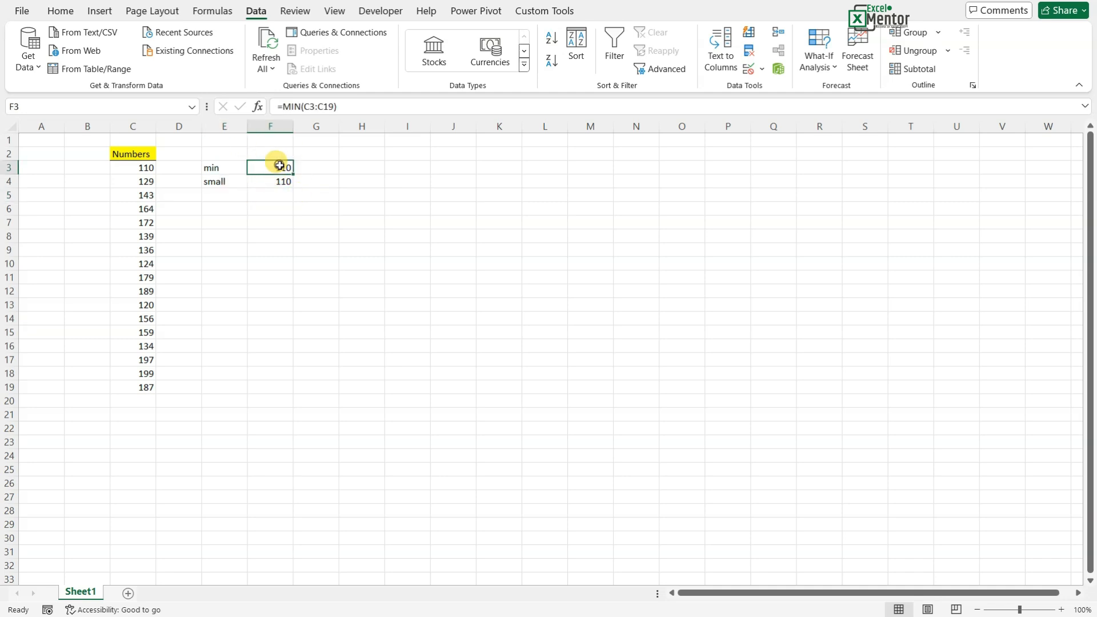
pyautogui.click(228, 182)
pyautogui.click(277, 171)
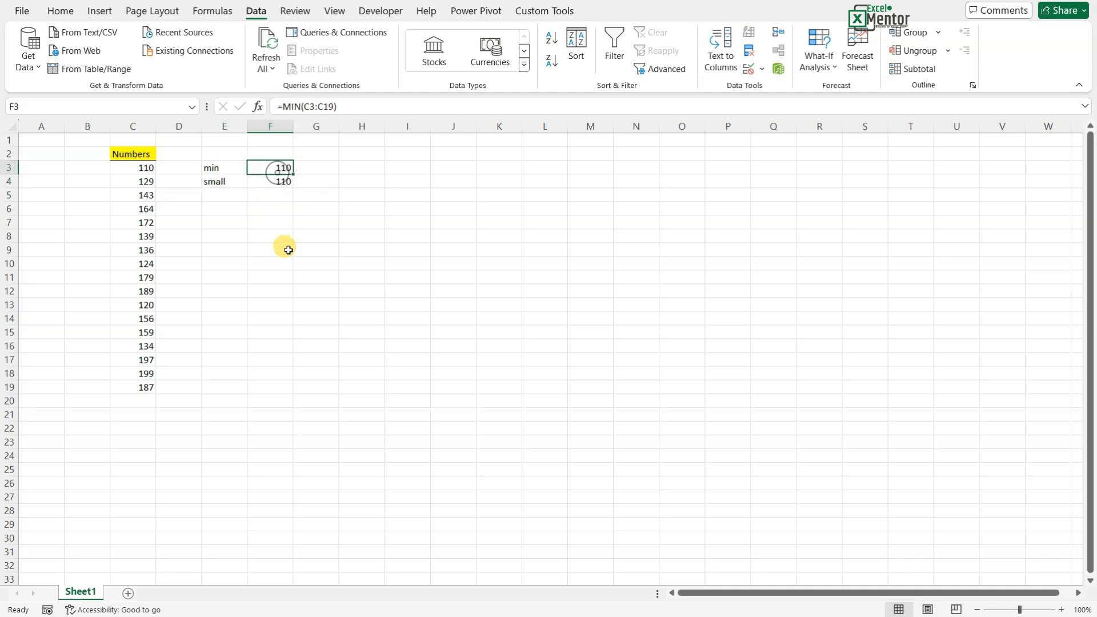
pyautogui.click(279, 183)
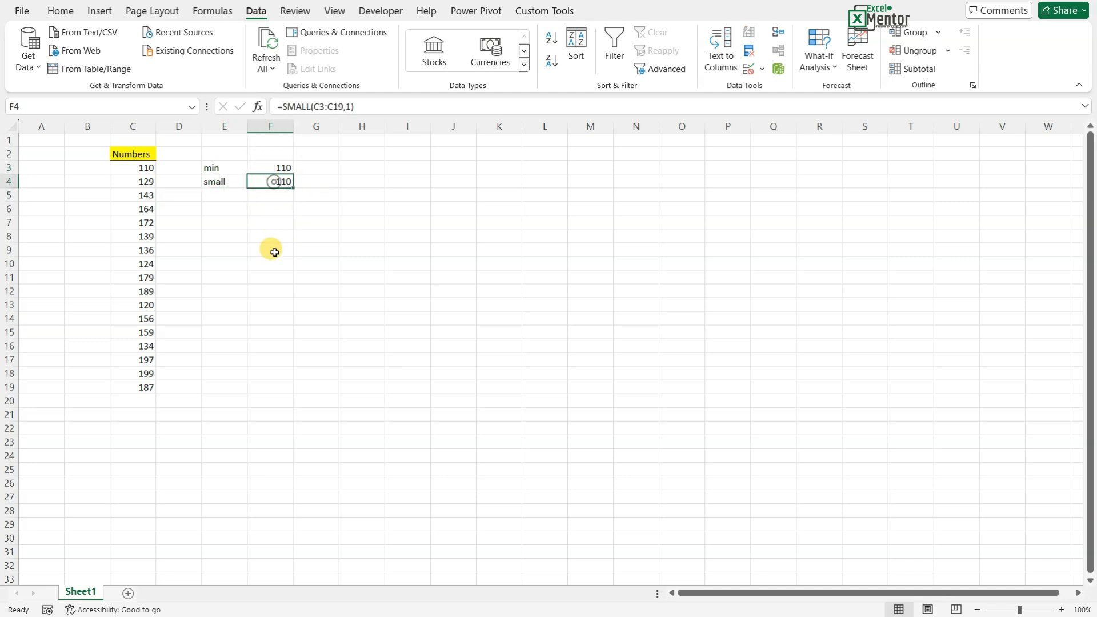
pyautogui.doubleClick(281, 178)
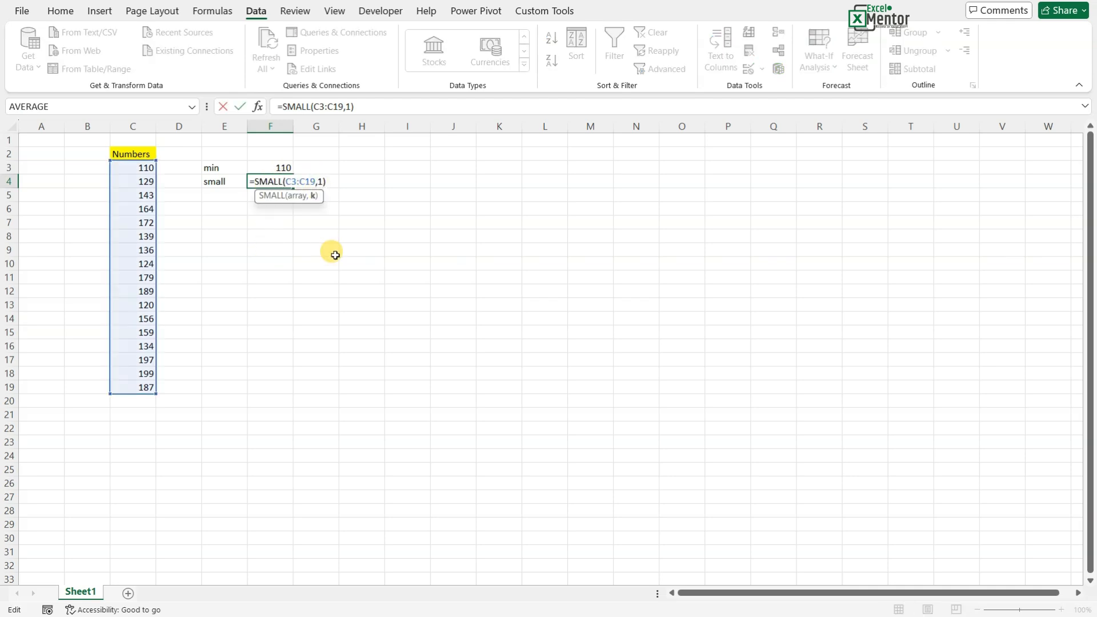
pyautogui.press('BackSpace')
pyautogui.write('2')
pyautogui.press('Return')
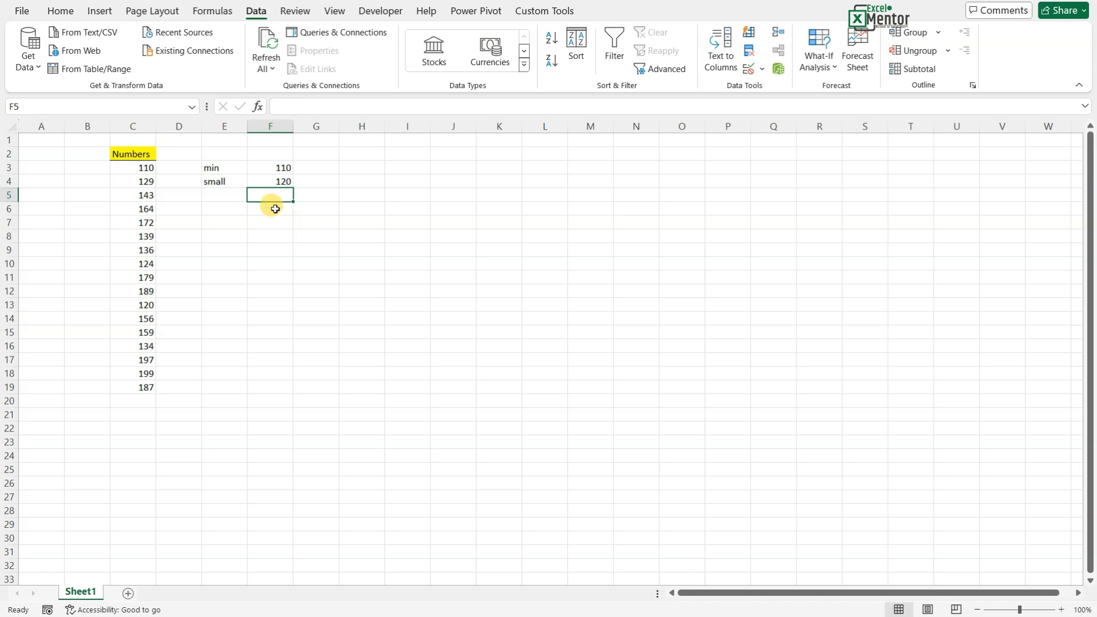
# - Set the k argument of the SMALL formula in F4 to 3 to return the third smallest number
pyautogui.moveTo(141, 167); pyautogui.dragTo(142, 385)
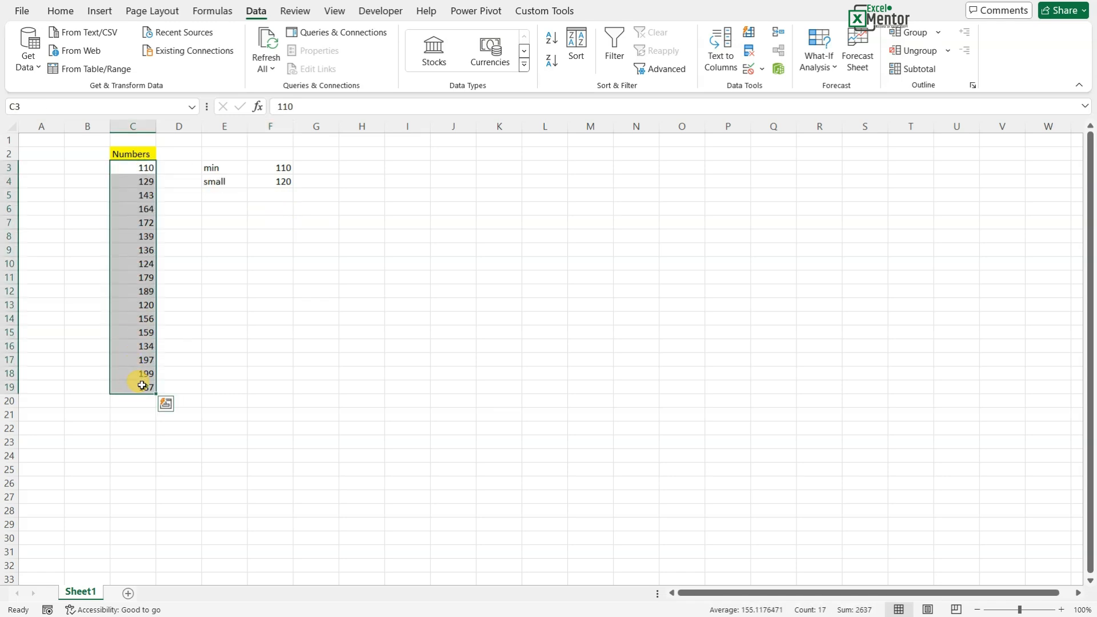
pyautogui.doubleClick(280, 180)
pyautogui.click(316, 180)
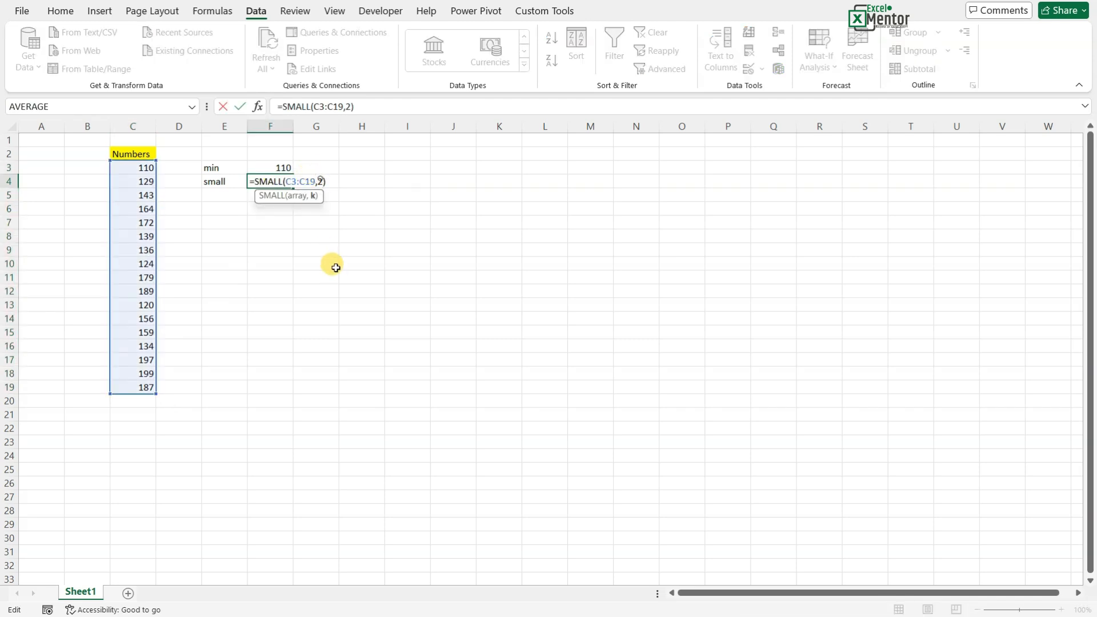
pyautogui.press('Delete')
pyautogui.write('3')
pyautogui.press('Return')
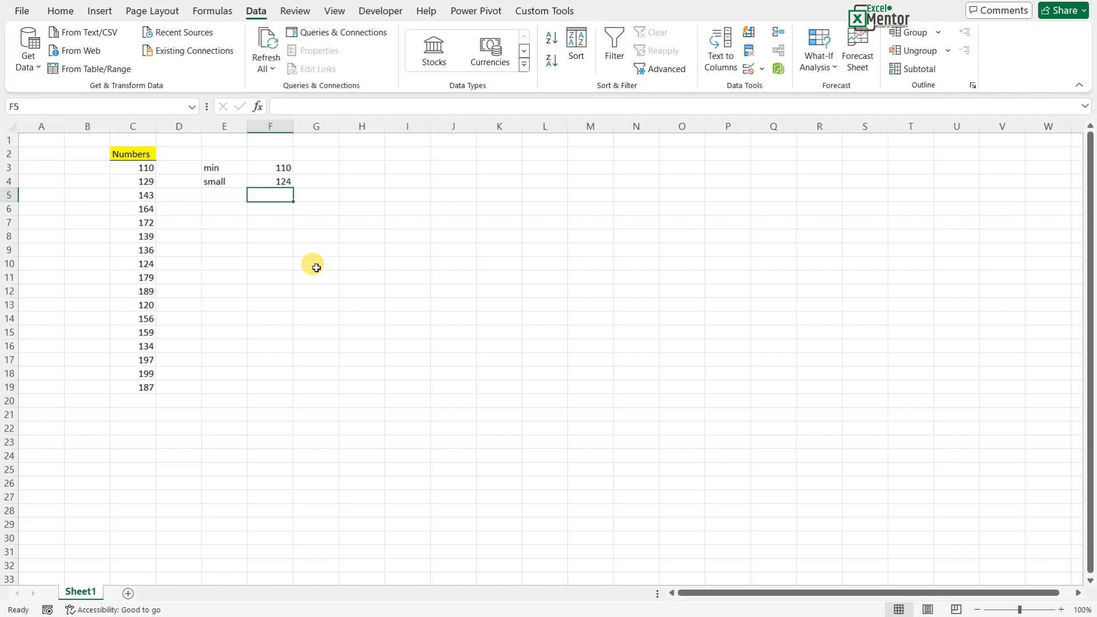
pyautogui.moveTo(227, 168); pyautogui.dragTo(269, 170)
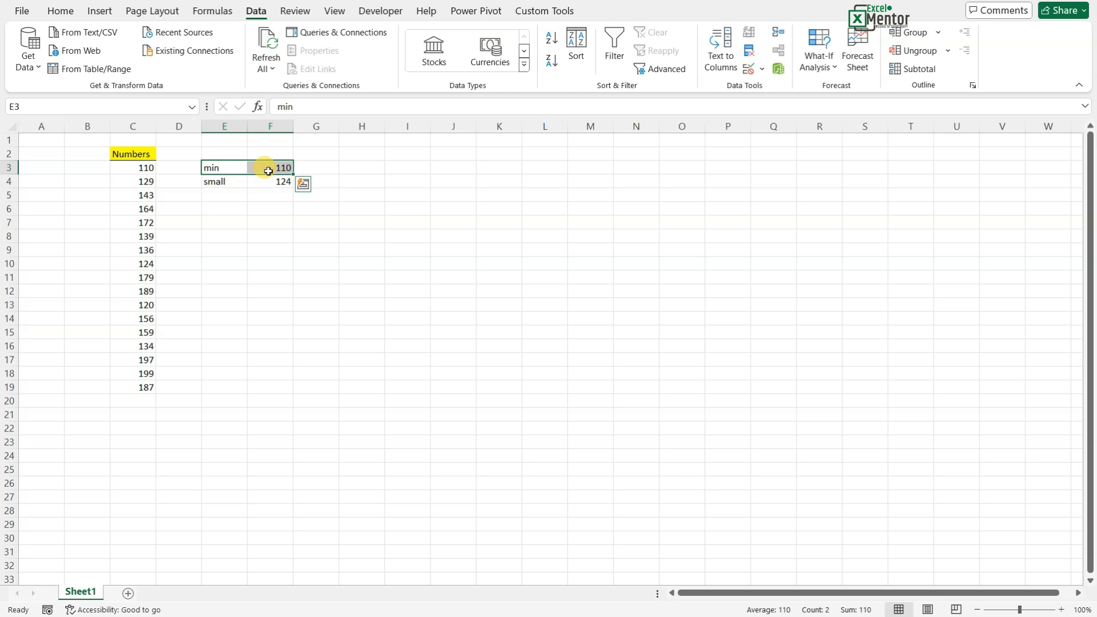
pyautogui.click(237, 180)
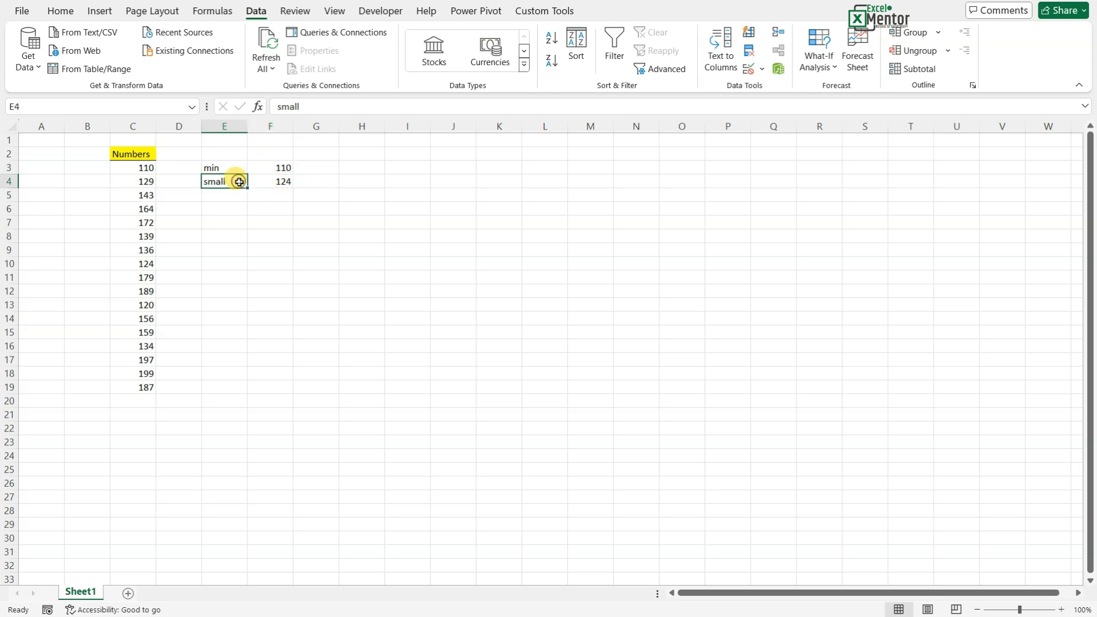
# - Set the k argument of the SMALL formula in F4 to 1, and select F3:F5 to compare the MIN and SMALL results
pyautogui.click(282, 180)
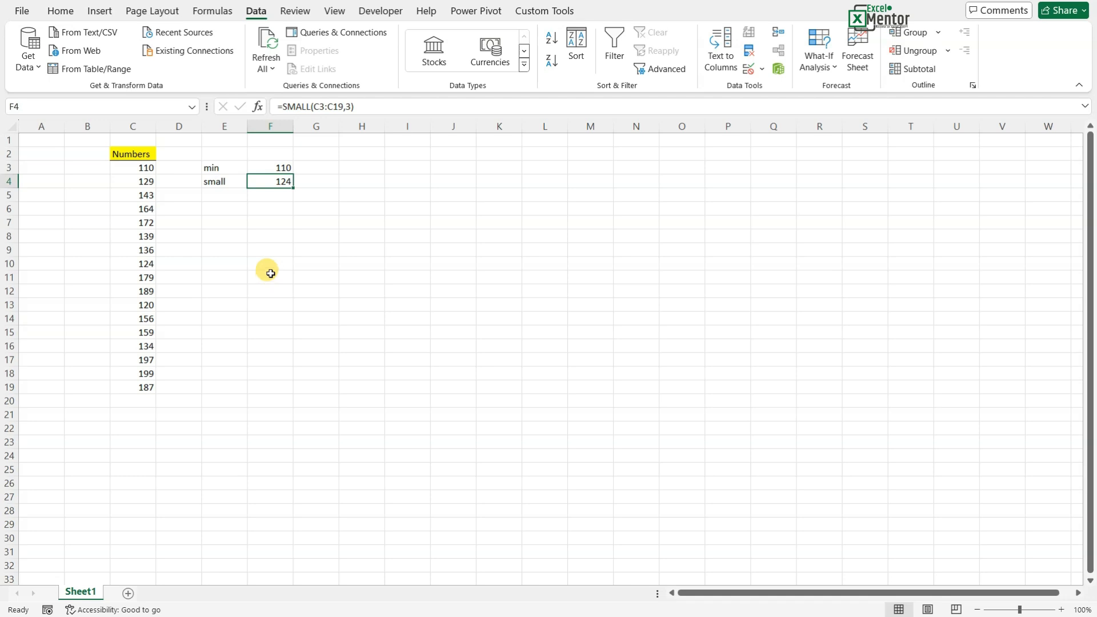
pyautogui.click(223, 181)
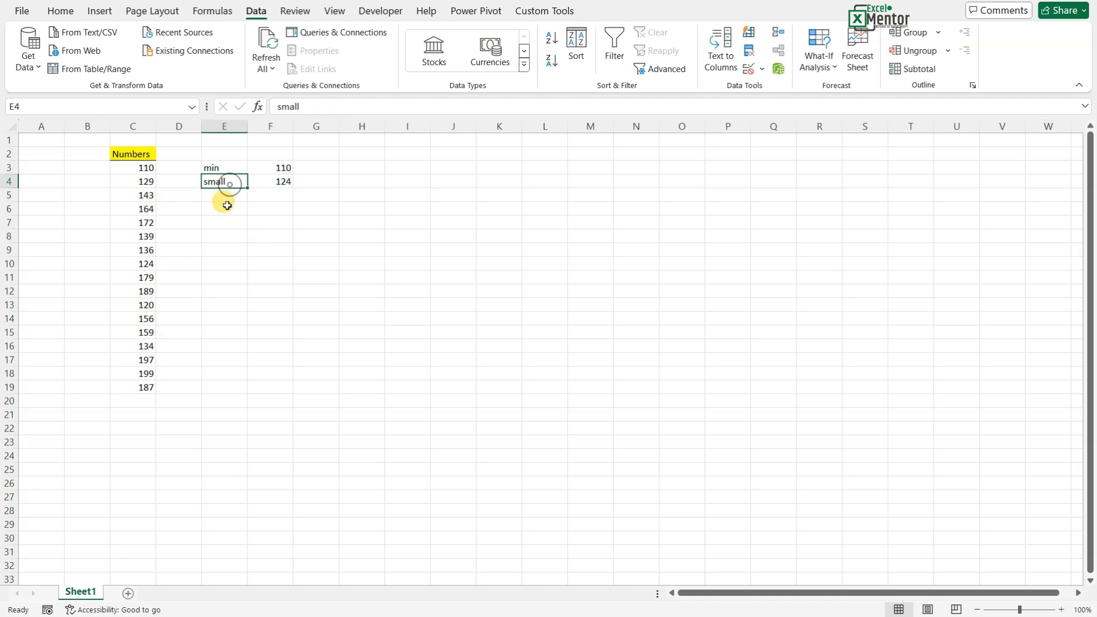
pyautogui.click(220, 168)
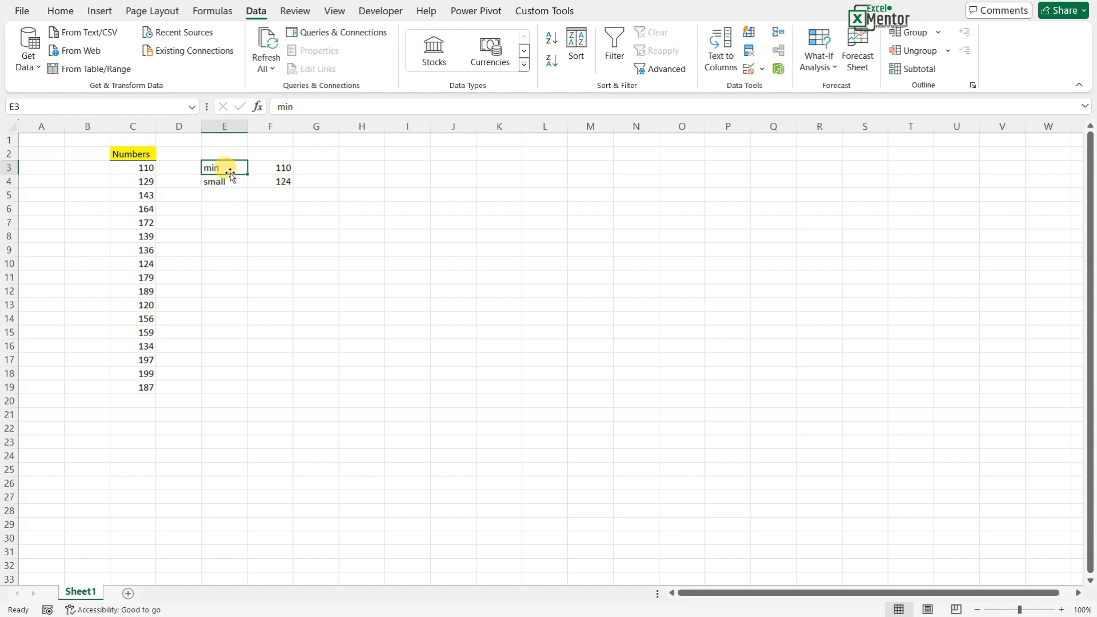
pyautogui.click(271, 165)
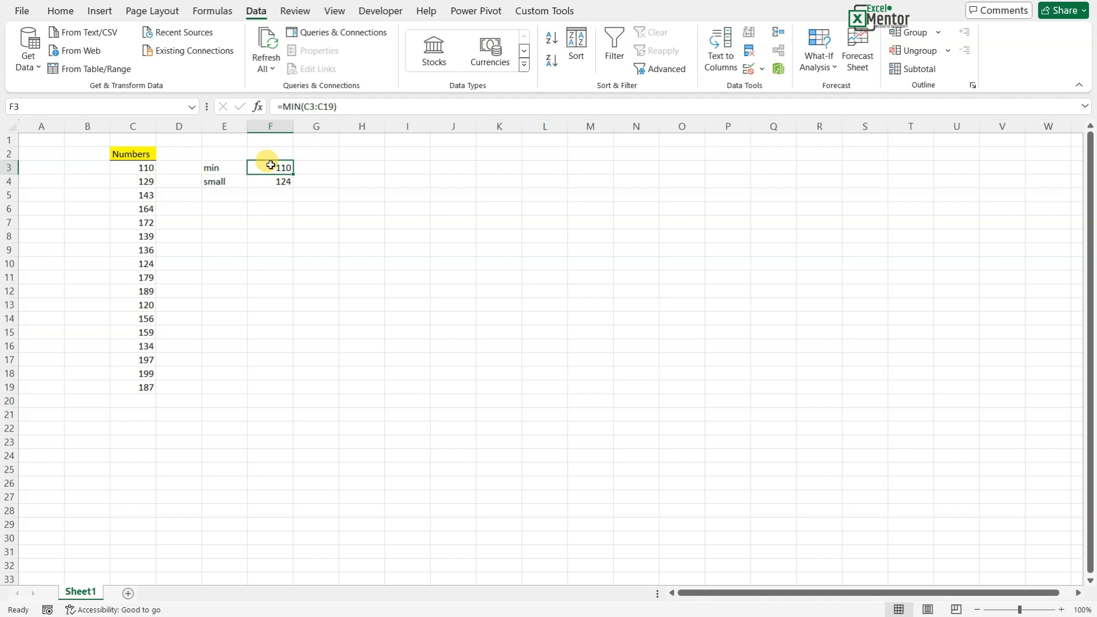
pyautogui.doubleClick(274, 179)
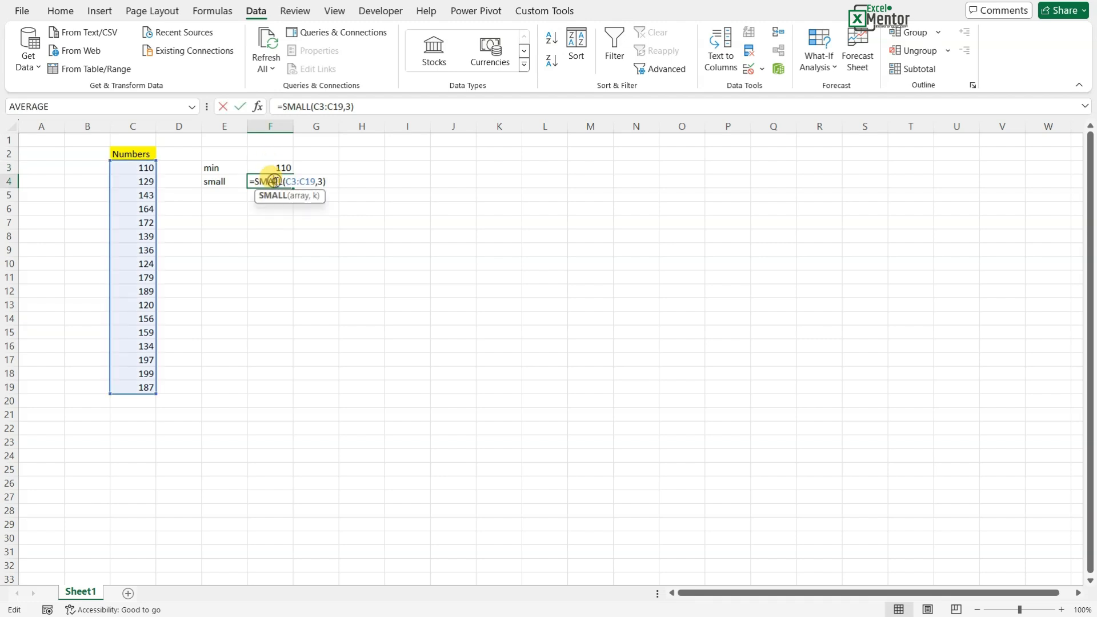
pyautogui.click(322, 182)
pyautogui.press('BackSpace')
pyautogui.write('1')
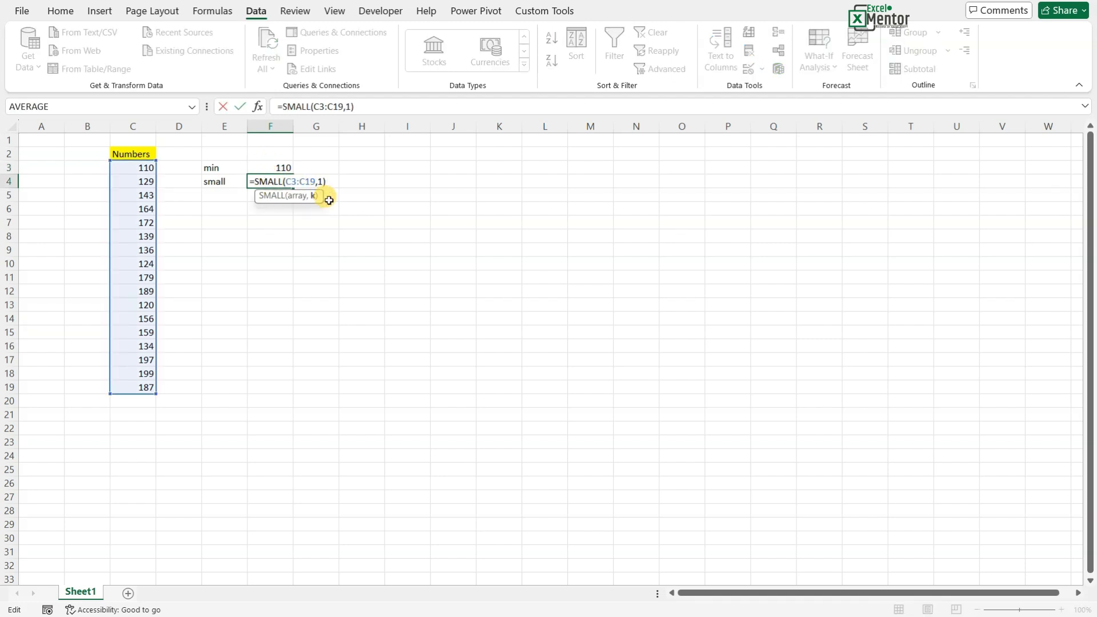
pyautogui.press('Return')
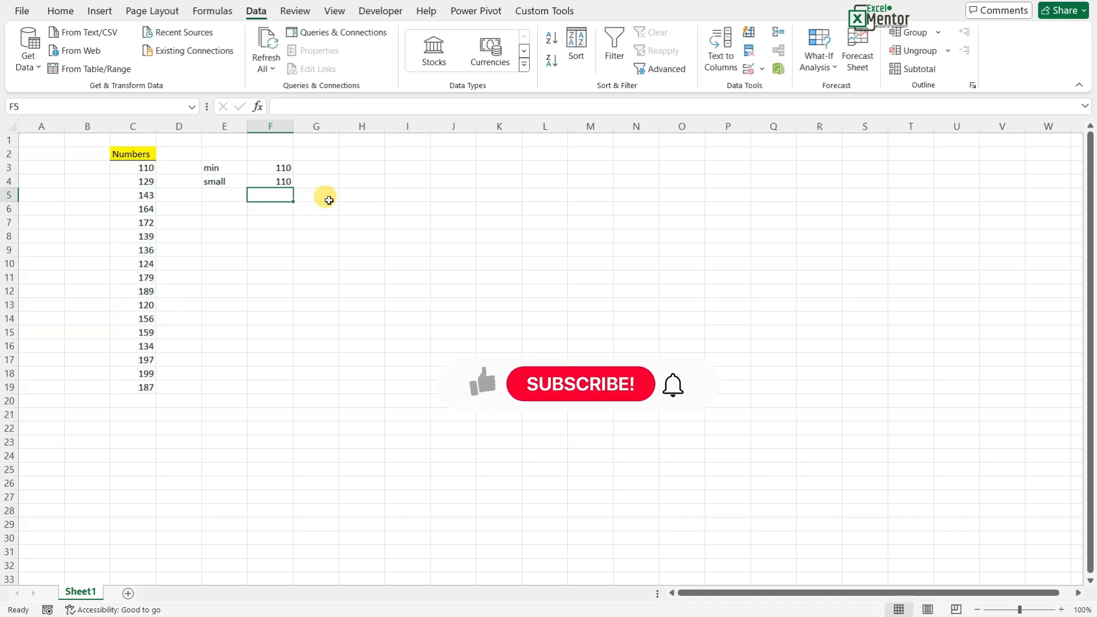
pyautogui.moveTo(294, 166); pyautogui.dragTo(274, 196)
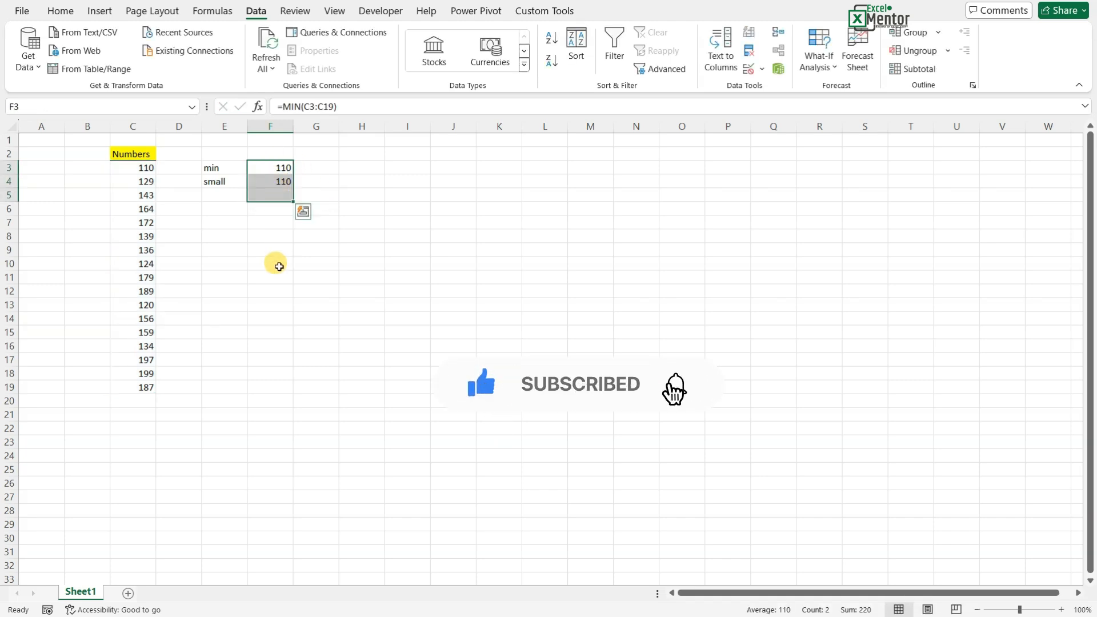